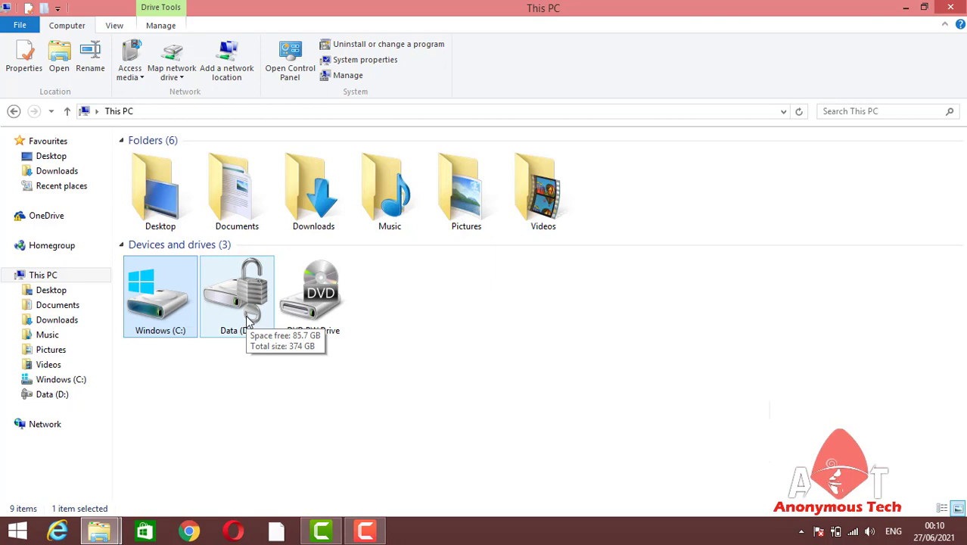
# Step: Open the kali-linux-2017.3-amd64 folder inside the Kali Linux folder on the Data (D:) drive
pyautogui.click(576, 365)
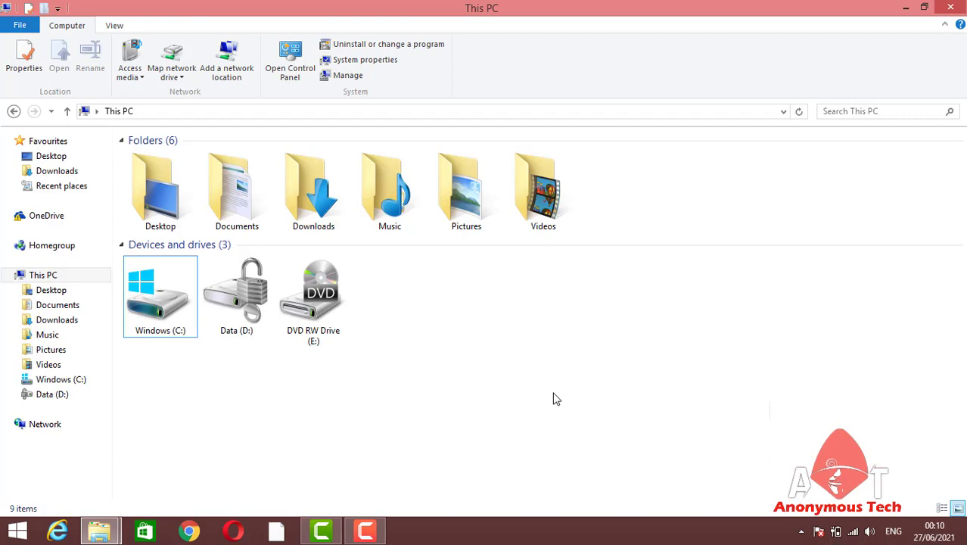
pyautogui.doubleClick(234, 304)
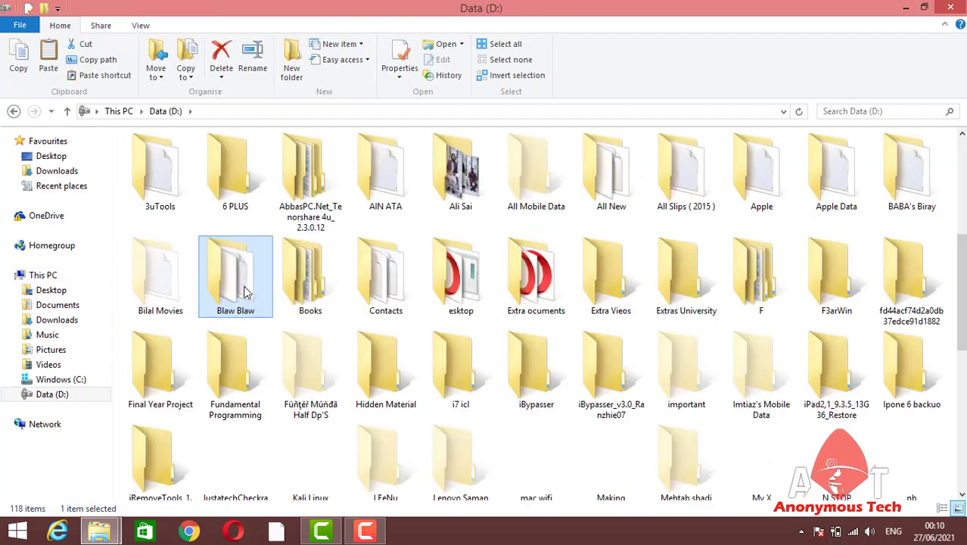
pyautogui.press('k')
pyautogui.press('Return')
pyautogui.press('Down')
pyautogui.press('Up')
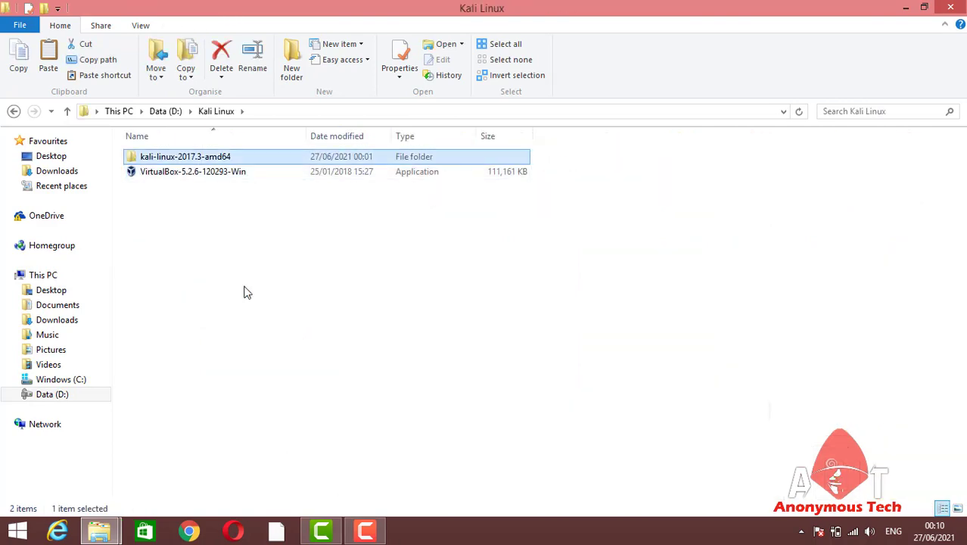
pyautogui.press('Return')
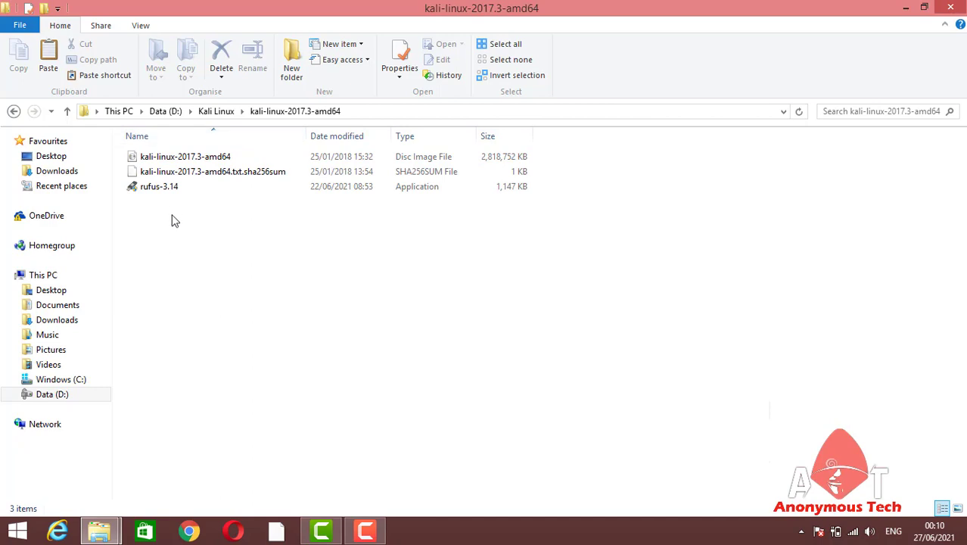
# Step: Launch rufus-3.14 and set its boot selection to Non bootable
pyautogui.doubleClick(173, 189)
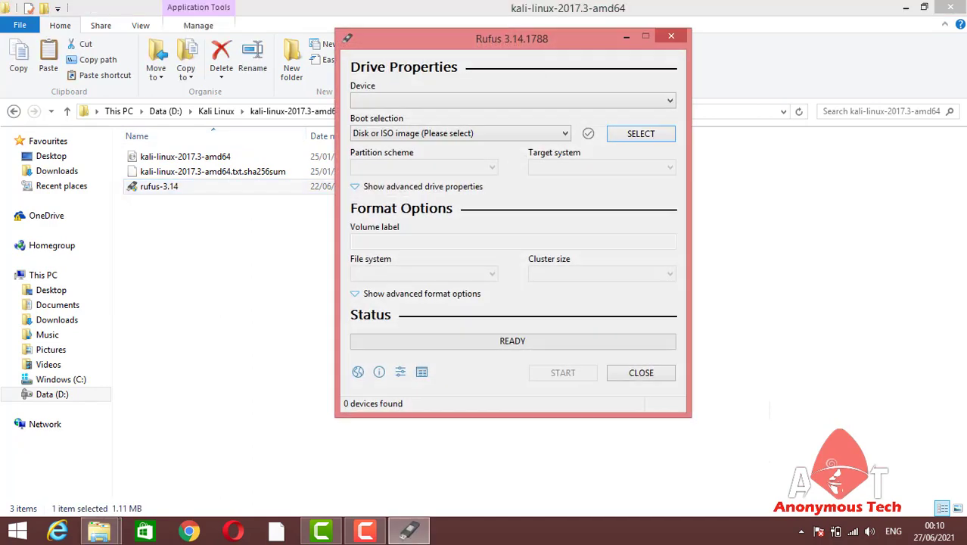
pyautogui.click(494, 134)
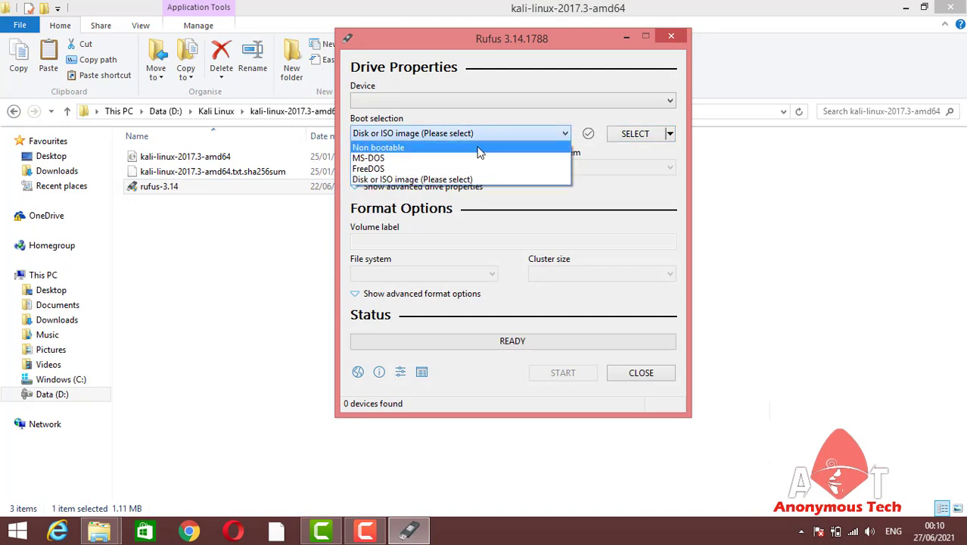
pyautogui.click(475, 148)
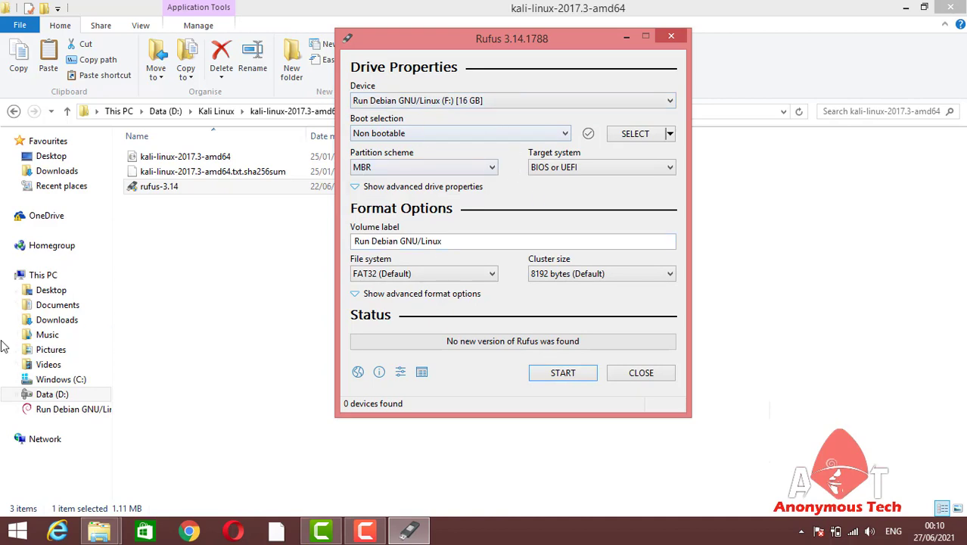
# Step: Locate the Run Debian GNU/Linux (F:) drive in This PC and format it with Rufus, accepting the loss of its data
pyautogui.click(83, 275)
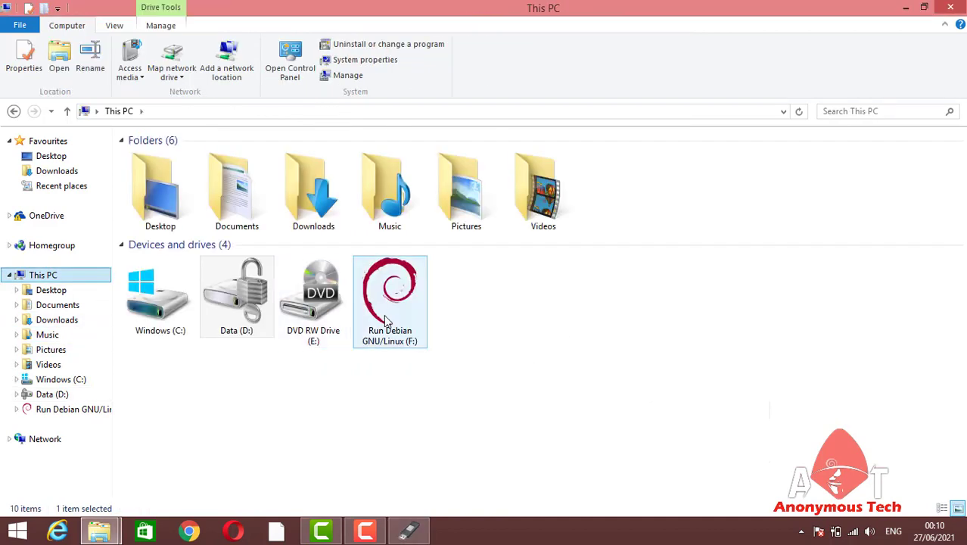
pyautogui.click(386, 320)
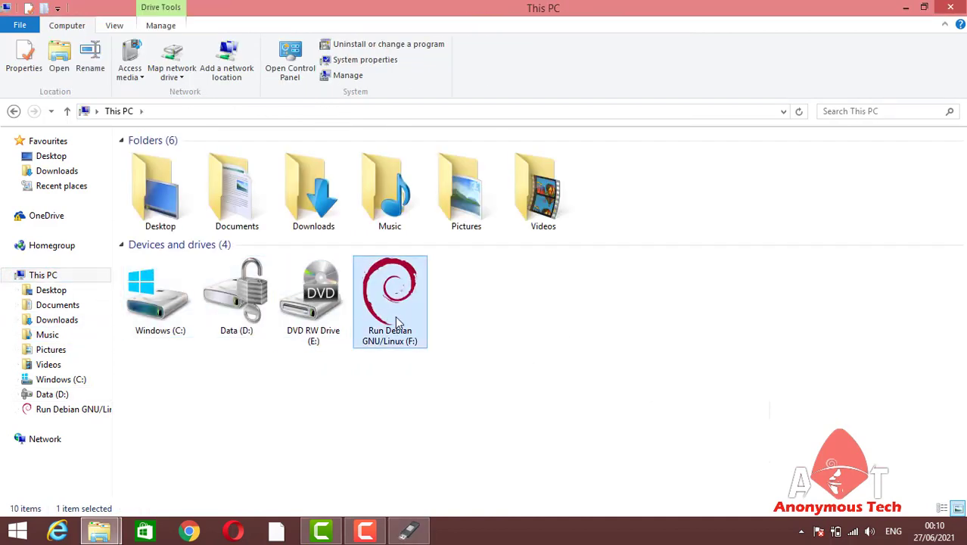
pyautogui.click(409, 530)
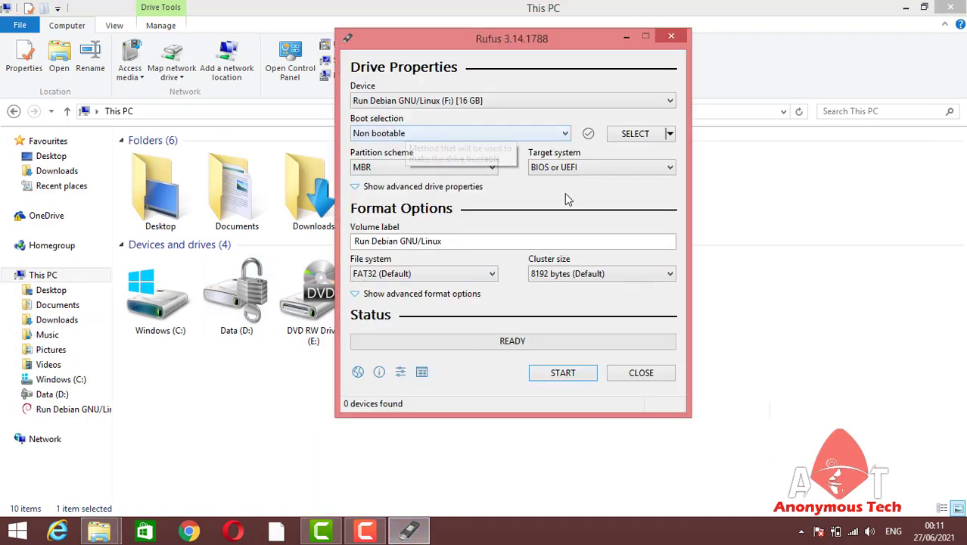
pyautogui.click(561, 374)
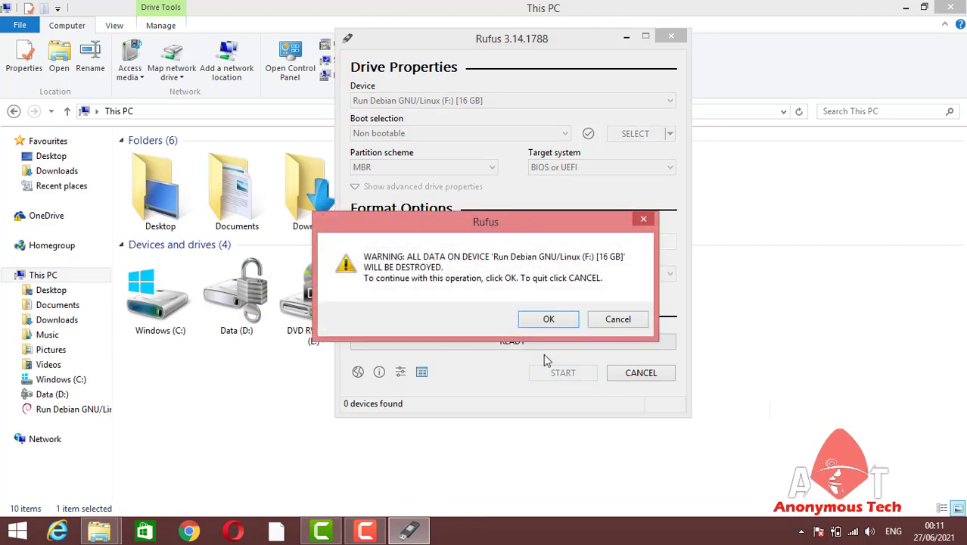
pyautogui.click(547, 318)
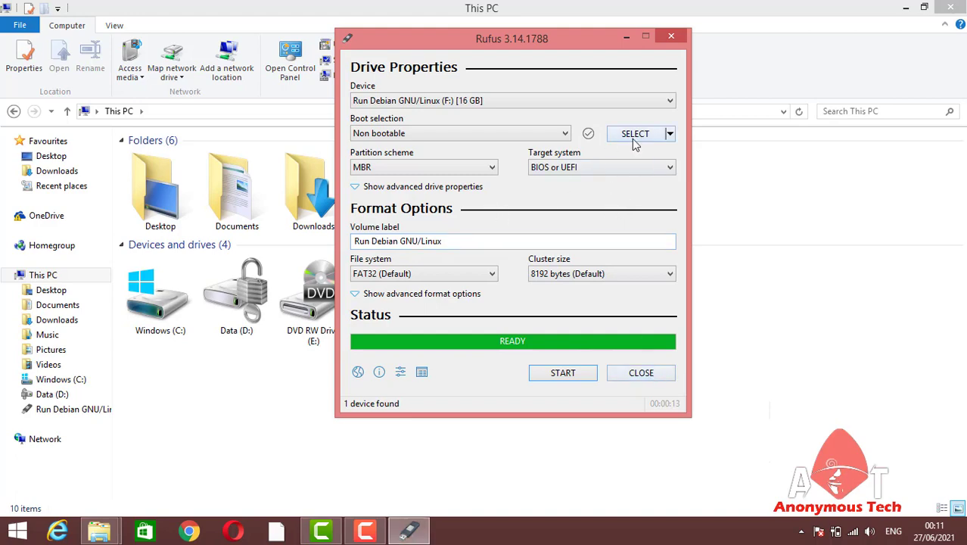
# Step: Load the kali-linux-2017.3-amd64 disc image as the boot selection
pyautogui.click(632, 136)
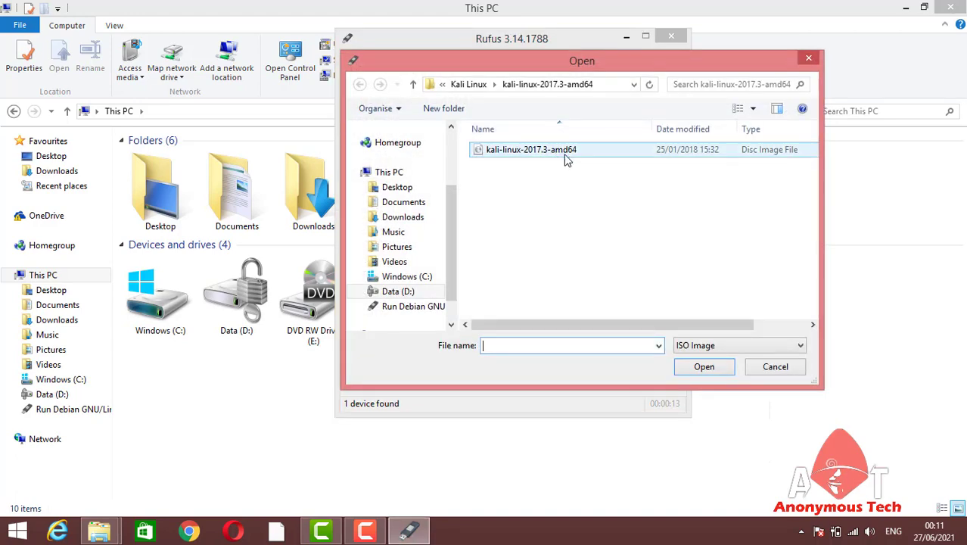
pyautogui.click(546, 155)
pyautogui.doubleClick(550, 151)
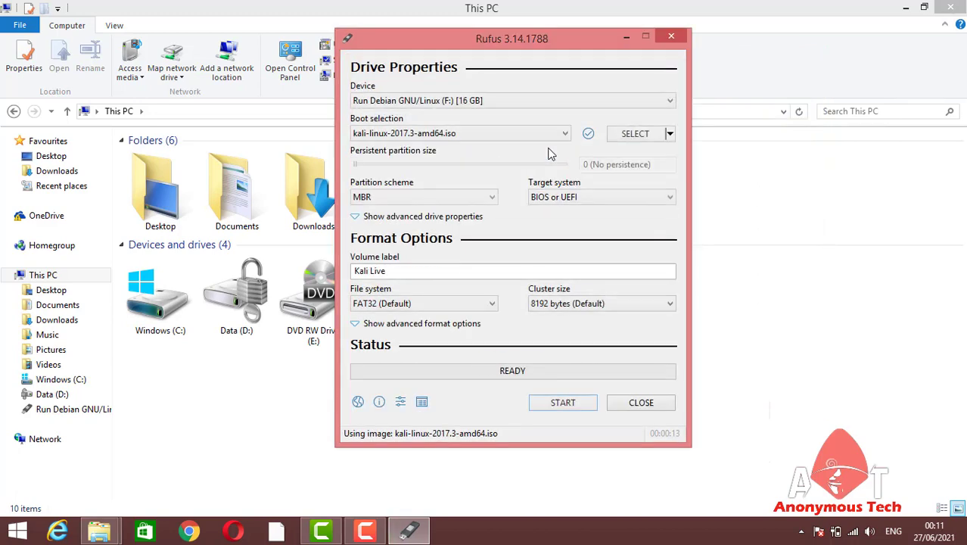
# Step: Choose BIOS or UEFI as the target system and MBR as the partition scheme
pyautogui.click(556, 204)
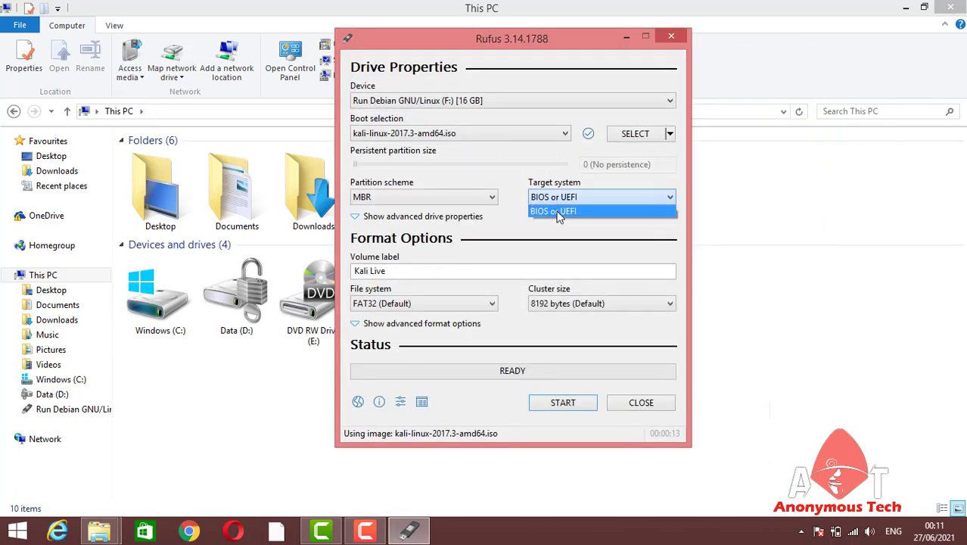
pyautogui.click(557, 213)
pyautogui.click(494, 198)
pyautogui.click(491, 199)
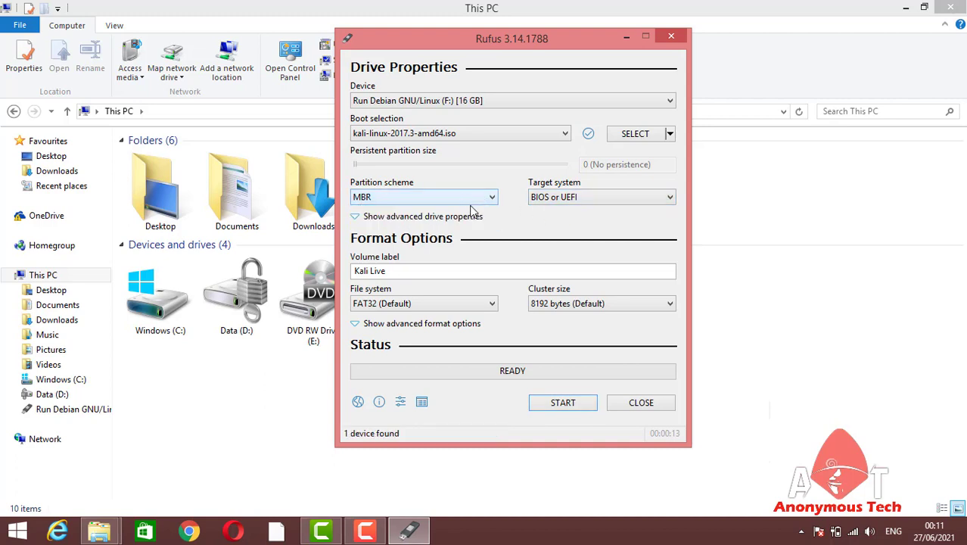
pyautogui.click(471, 200)
pyautogui.click(455, 213)
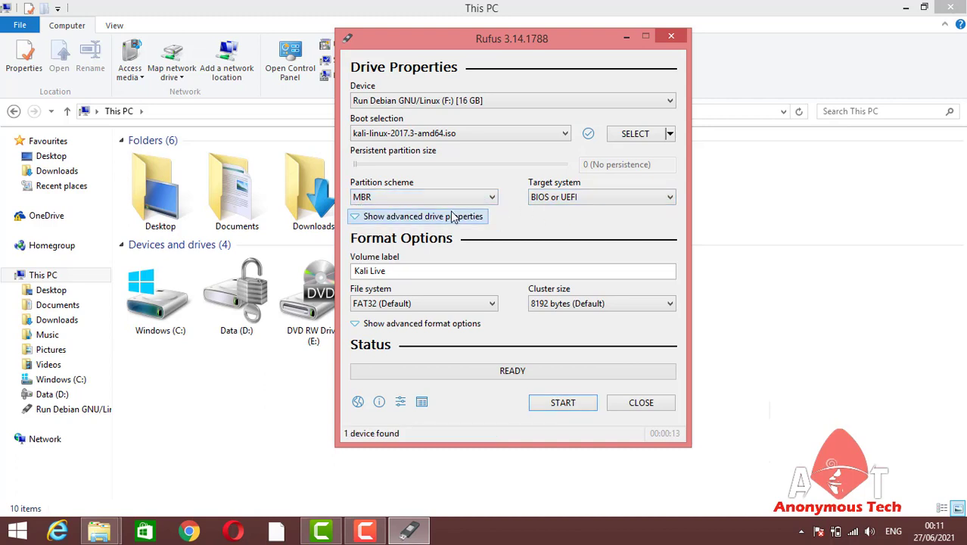
# Step: Write the Kali image to the USB drive in ISO Image mode, downloading the required Syslinux files and accepting the data erasure
pyautogui.click(578, 405)
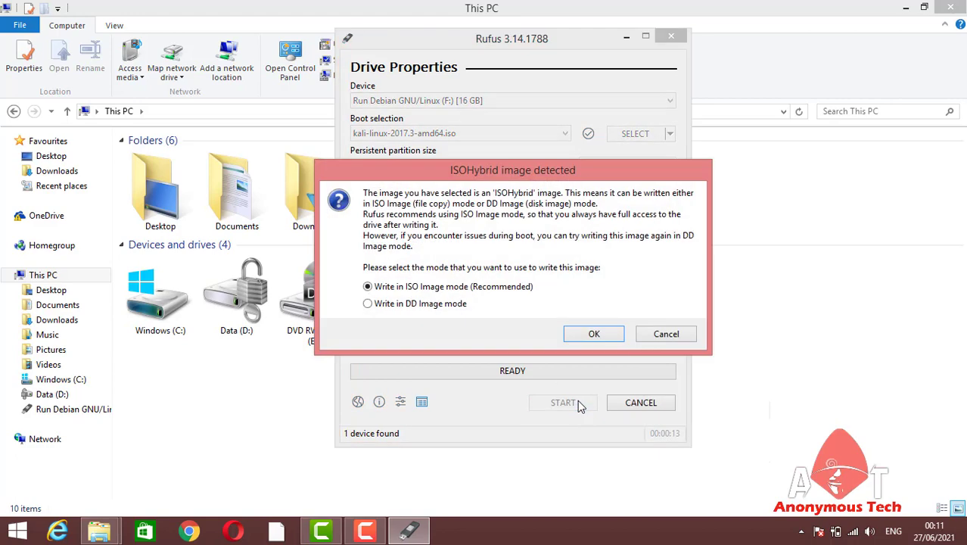
pyautogui.click(603, 335)
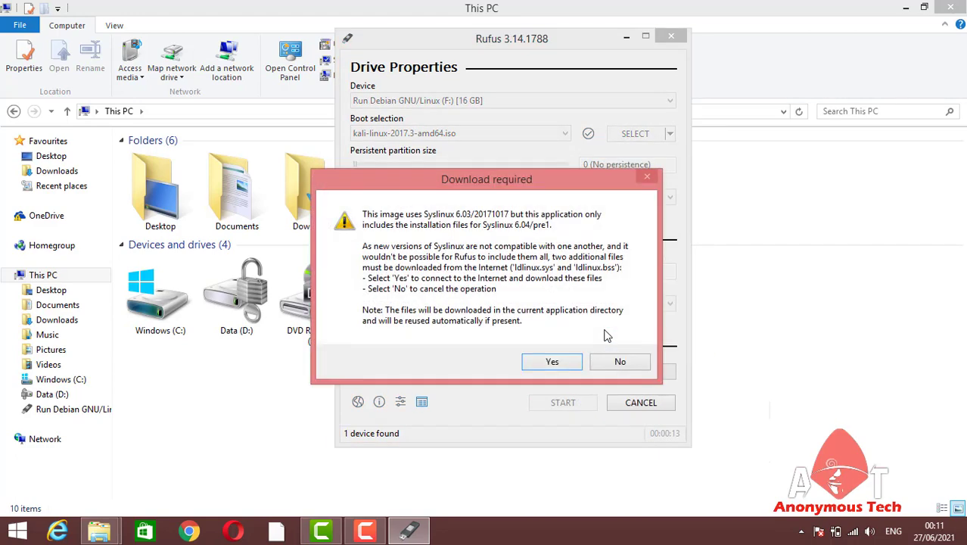
pyautogui.click(561, 361)
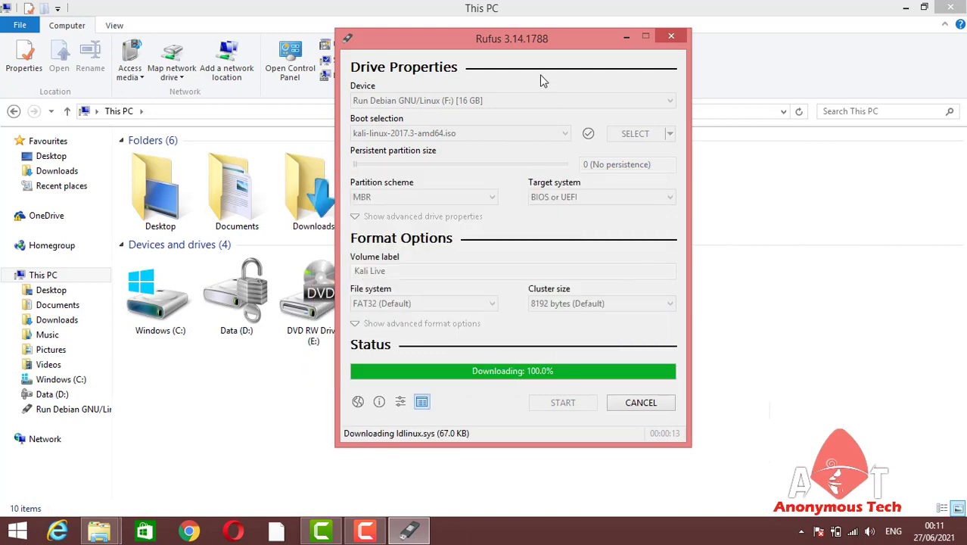
pyautogui.moveTo(498, 36); pyautogui.dragTo(412, 38)
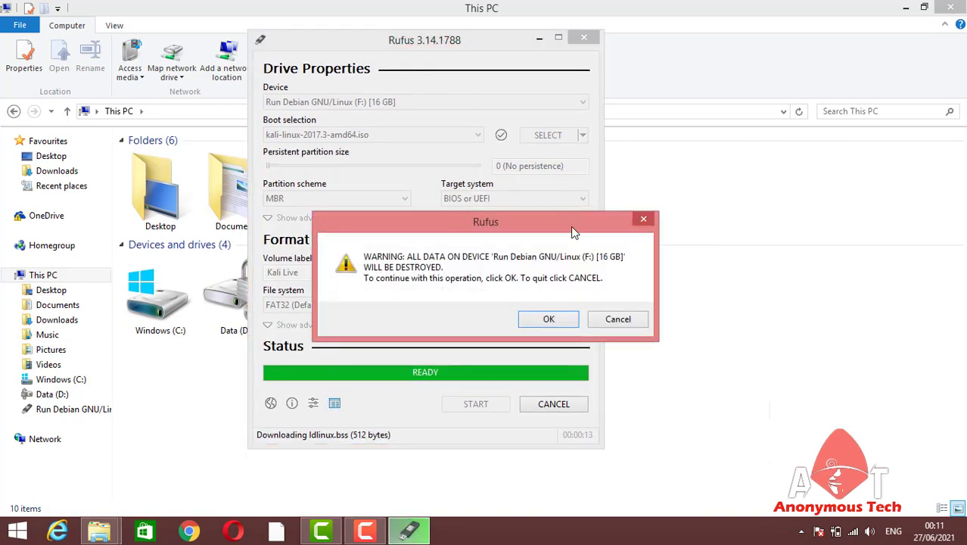
pyautogui.click(542, 323)
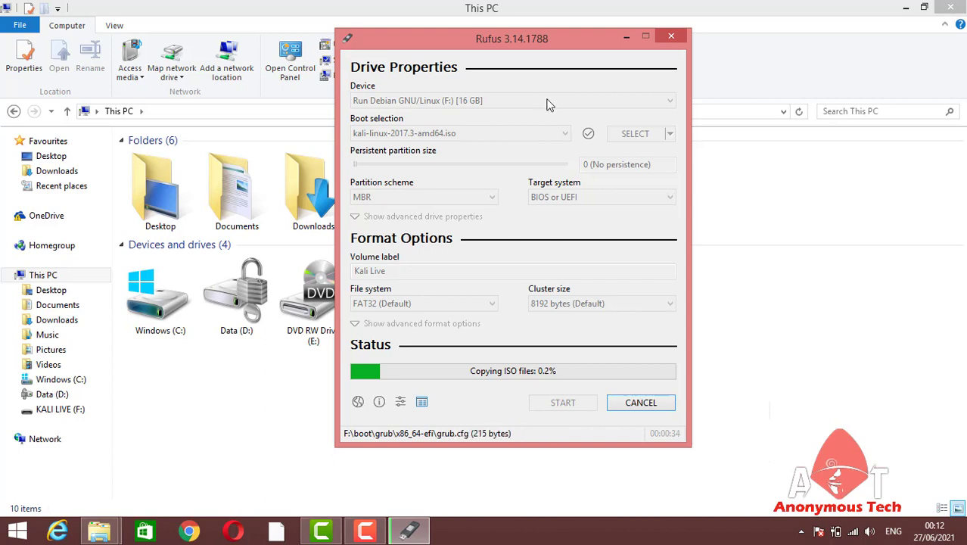
pyautogui.moveTo(470, 46); pyautogui.dragTo(245, 50)
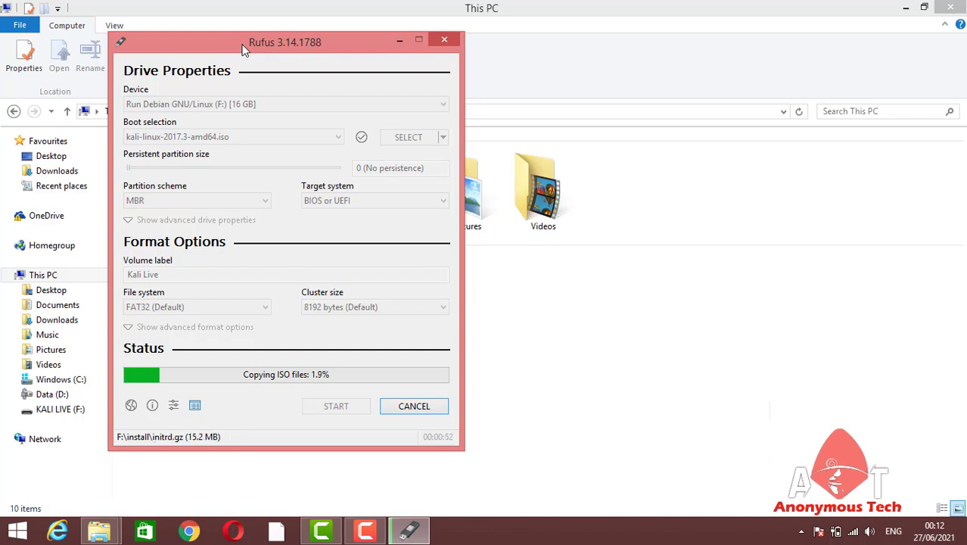
pyautogui.moveTo(242, 49); pyautogui.dragTo(242, 52)
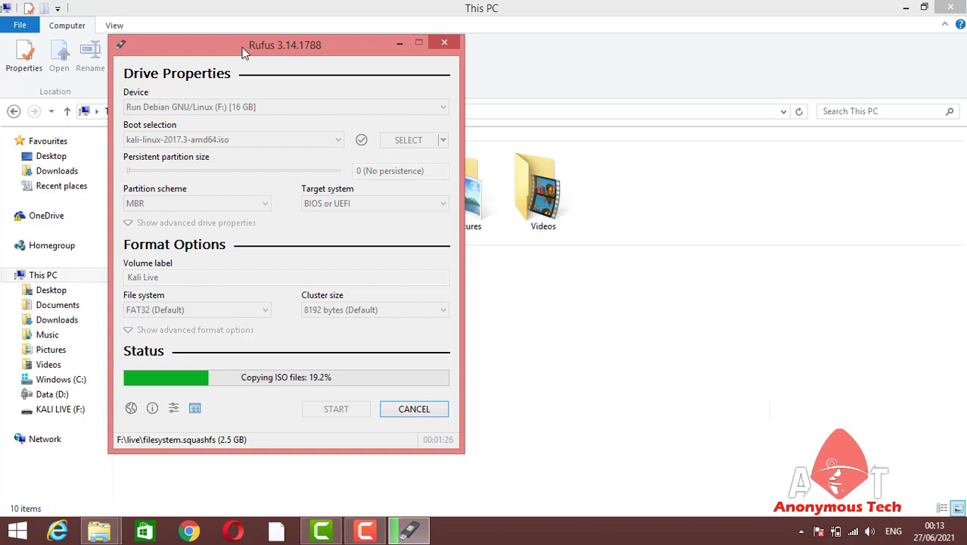
pyautogui.moveTo(356, 535)
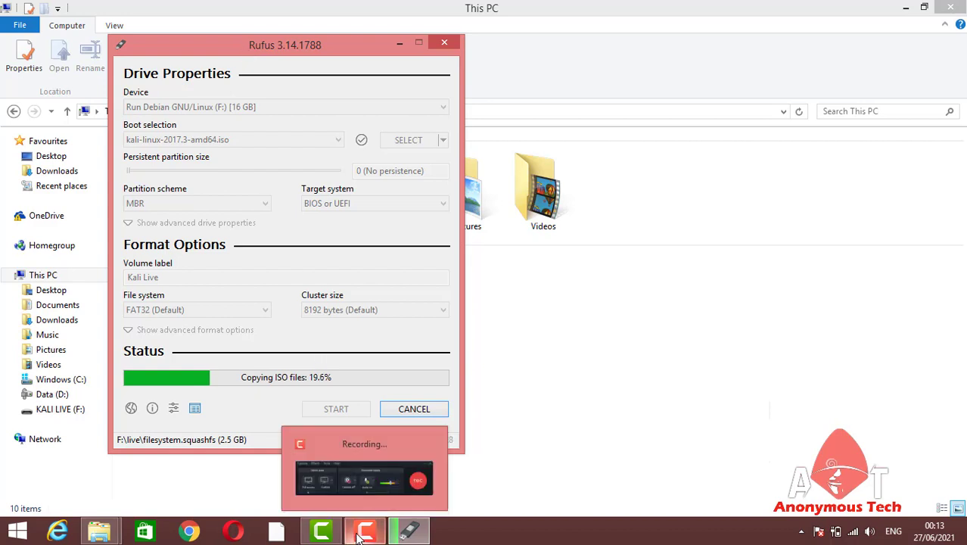
pyautogui.click(363, 534)
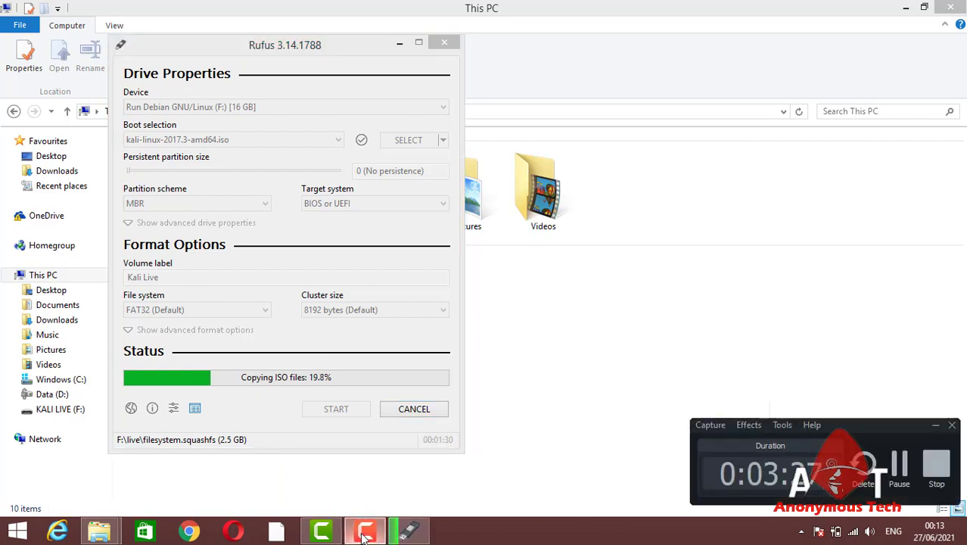
pyautogui.click(898, 473)
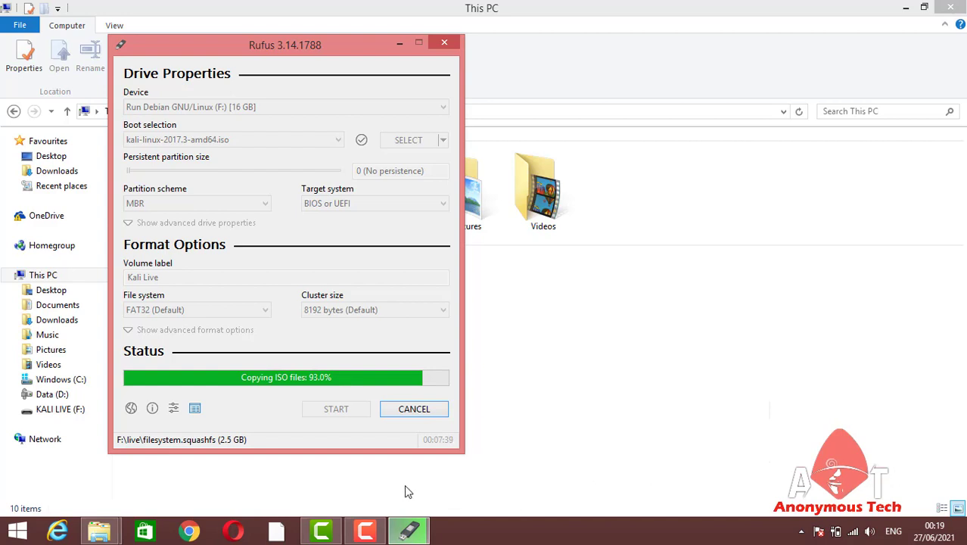
pyautogui.click(325, 530)
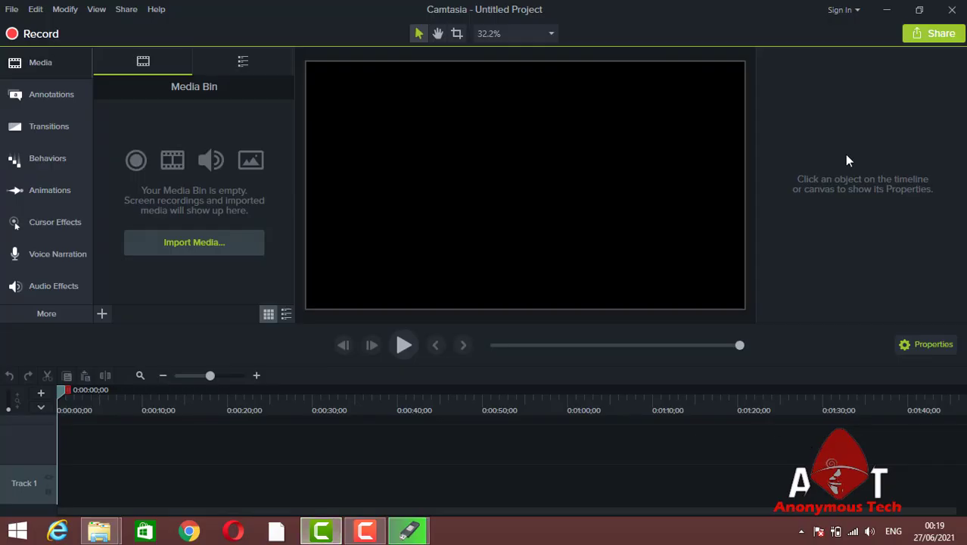
pyautogui.click(887, 10)
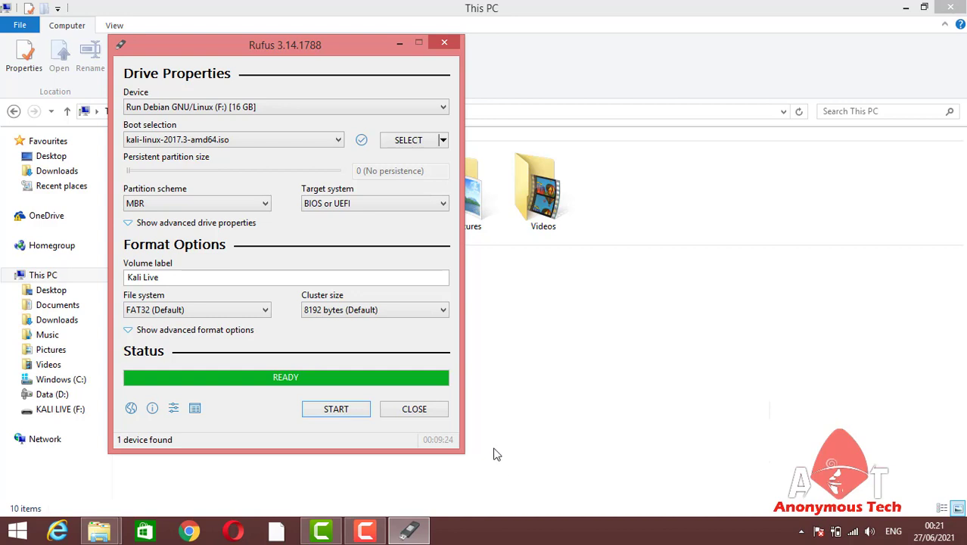
# Step: Close Rufus to return to This PC
pyautogui.click(414, 409)
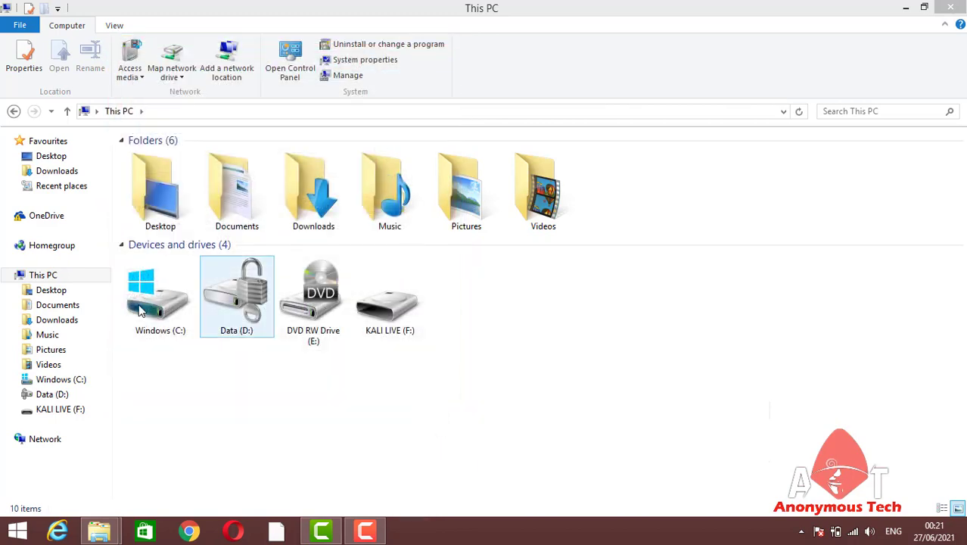